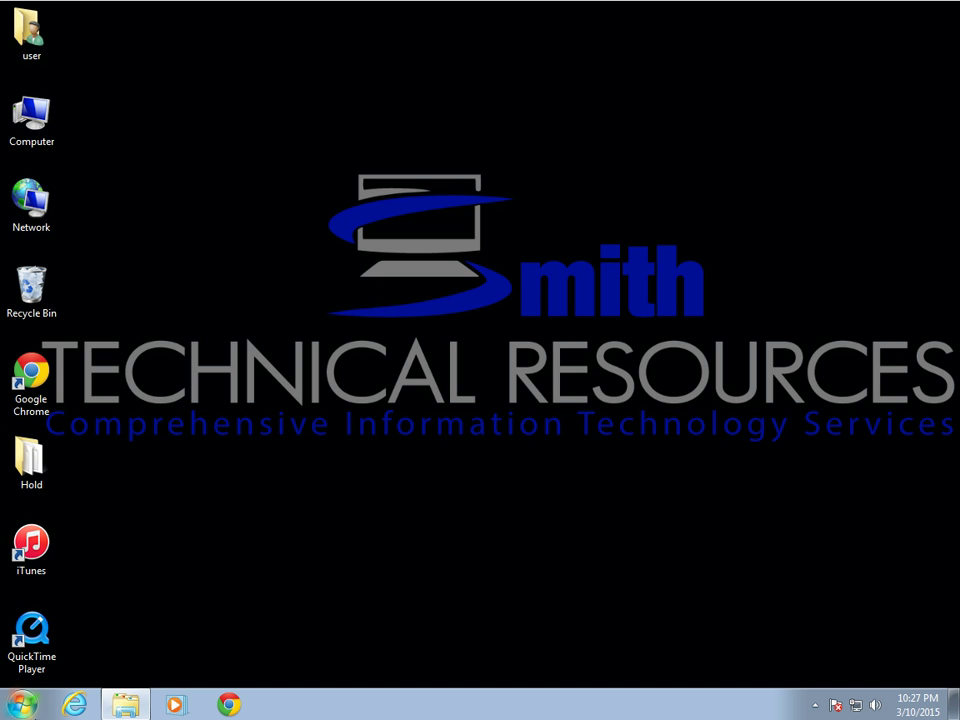
Step: Open the External (E:) drive from Computer
{"action": "left_click", "coordinate": [24, 705]}
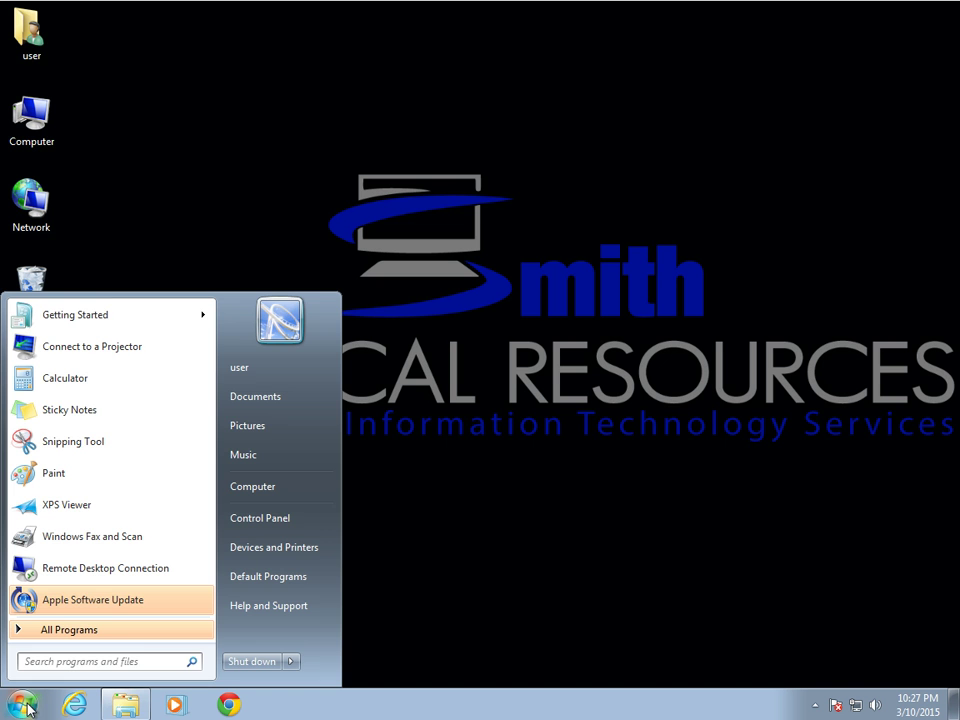
{"action": "left_click", "coordinate": [290, 487]}
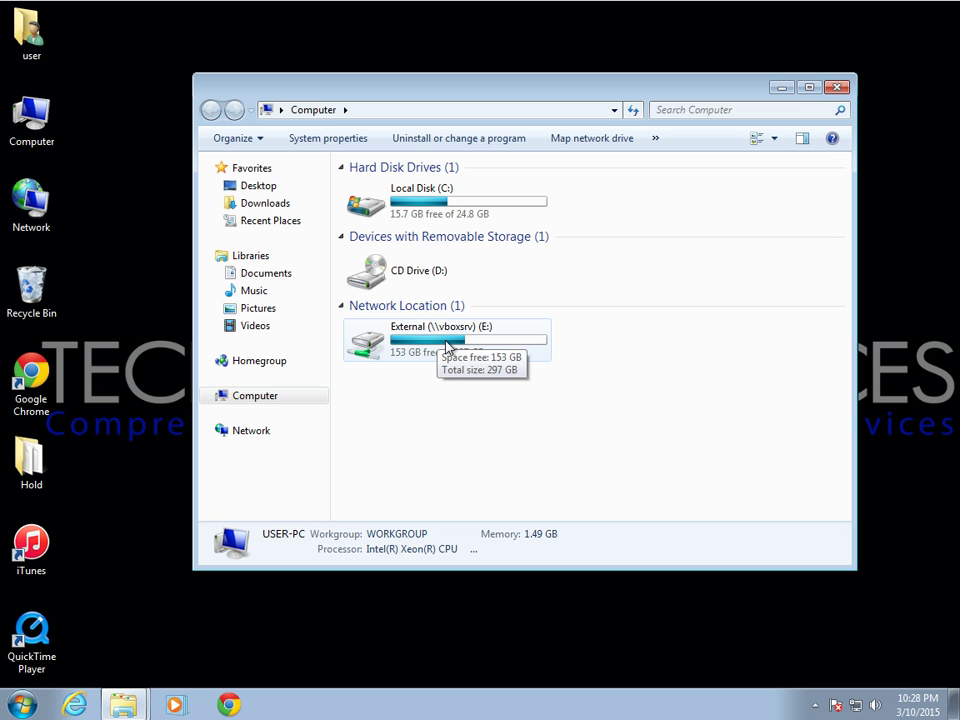
{"action": "double_click", "coordinate": [446, 346]}
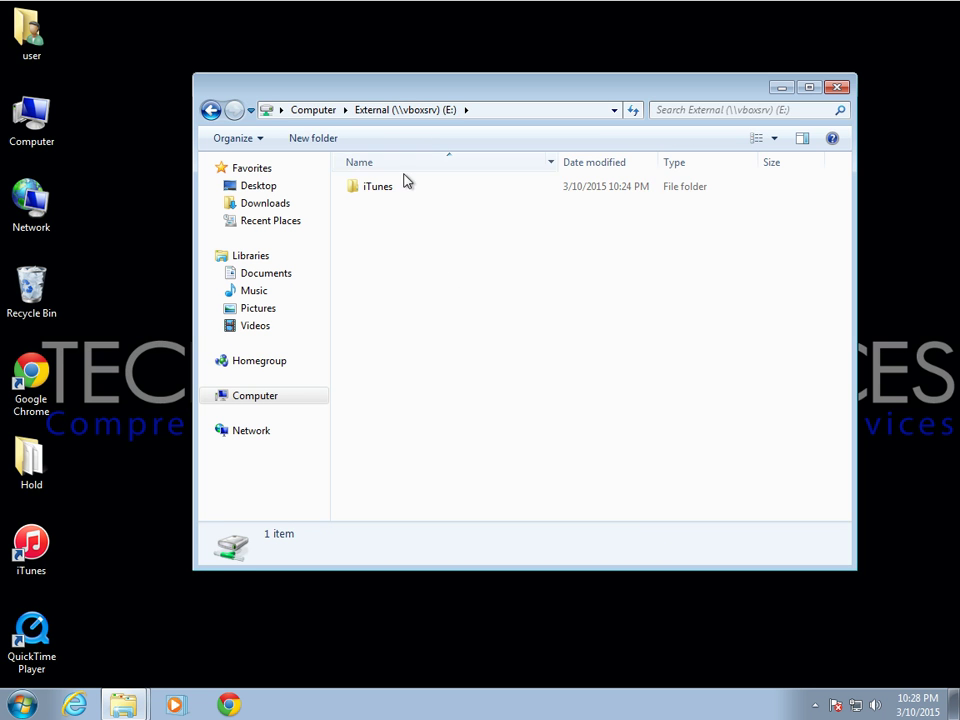
Step: Permanently delete the iTunes folder from the External (E:) drive
{"action": "right_click", "coordinate": [377, 190]}
{"action": "left_click", "coordinate": [430, 347]}
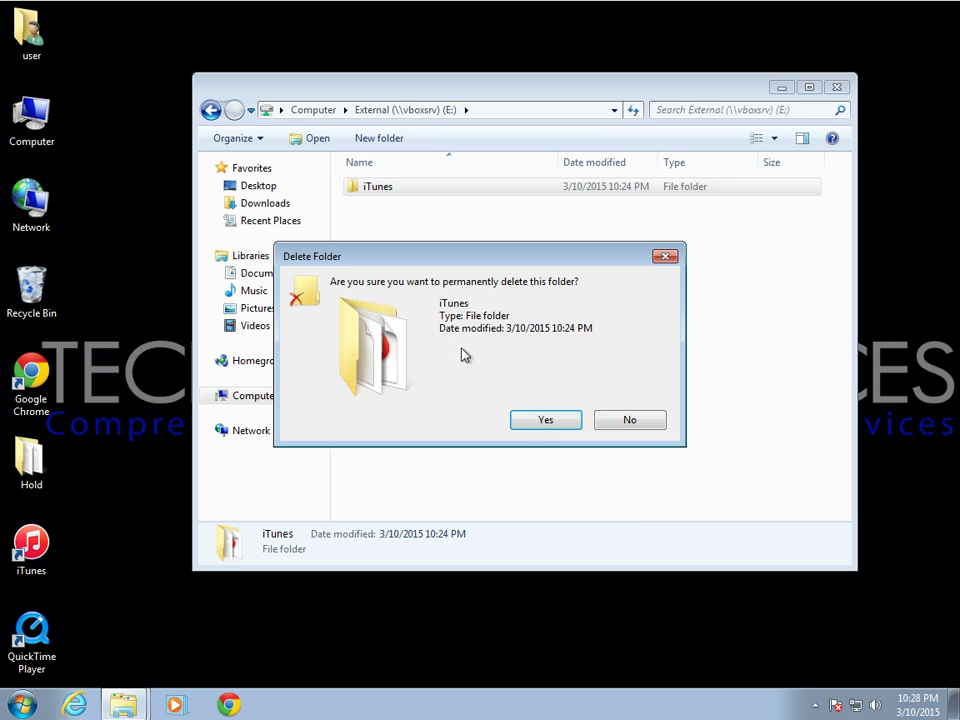
{"action": "left_click", "coordinate": [552, 424]}
{"action": "left_click_drag", "start_coordinate": [406, 92], "coordinate": [525, 46]}
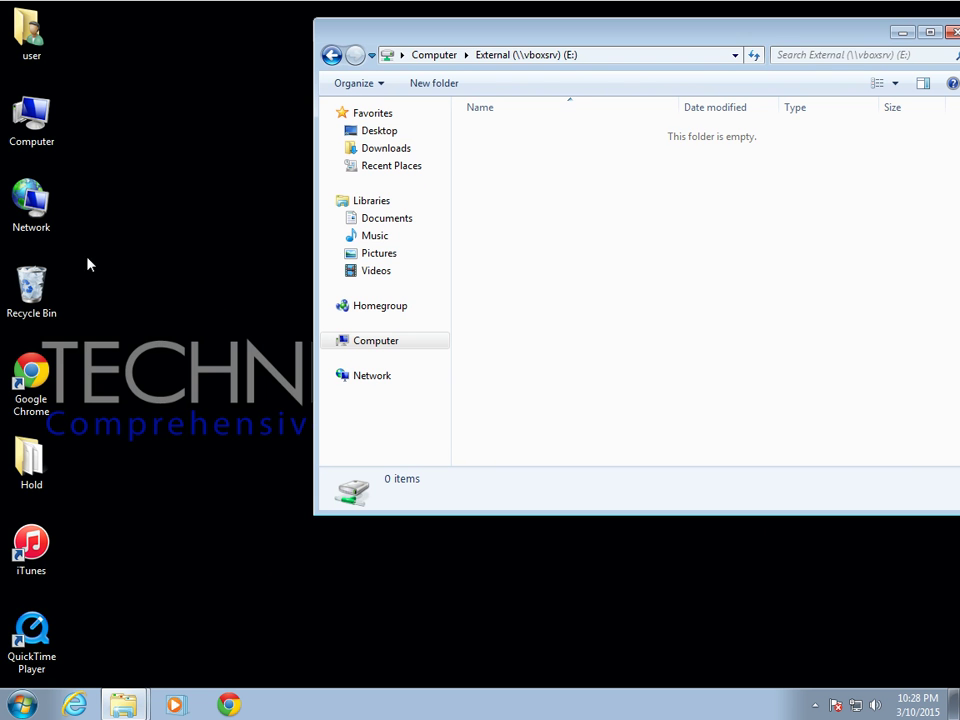
{"action": "left_click", "coordinate": [22, 704]}
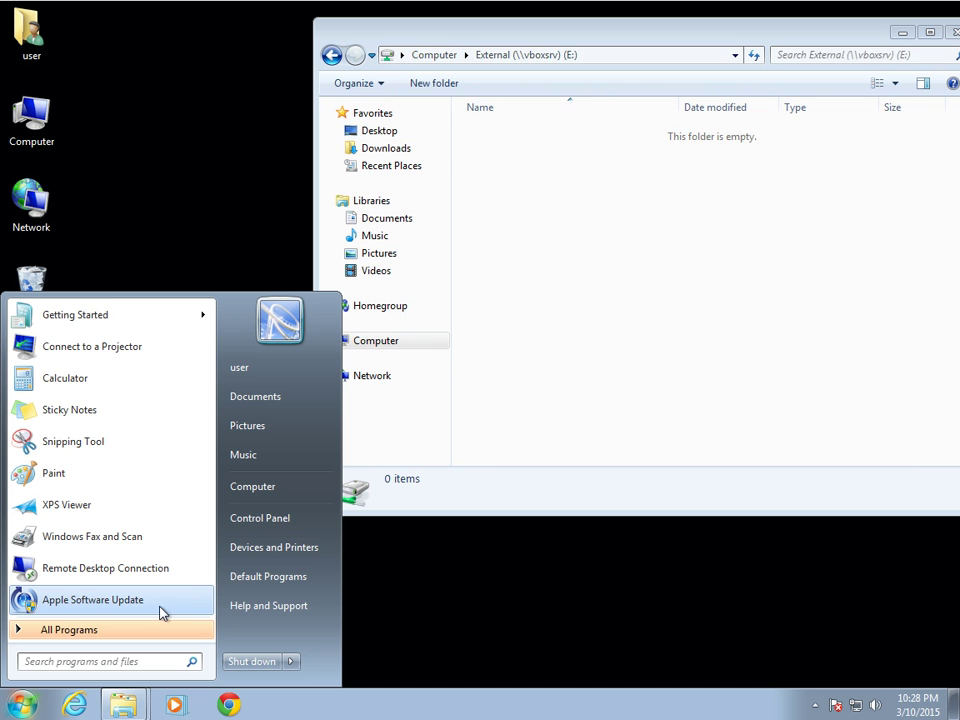
{"action": "left_click", "coordinate": [253, 454]}
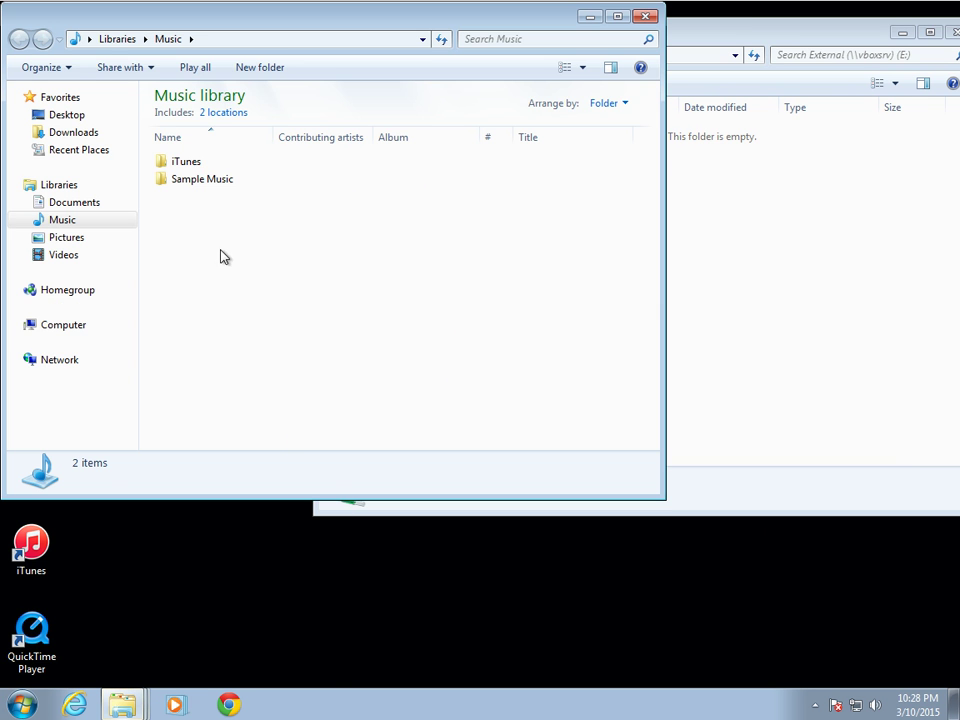
{"action": "left_click", "coordinate": [194, 164]}
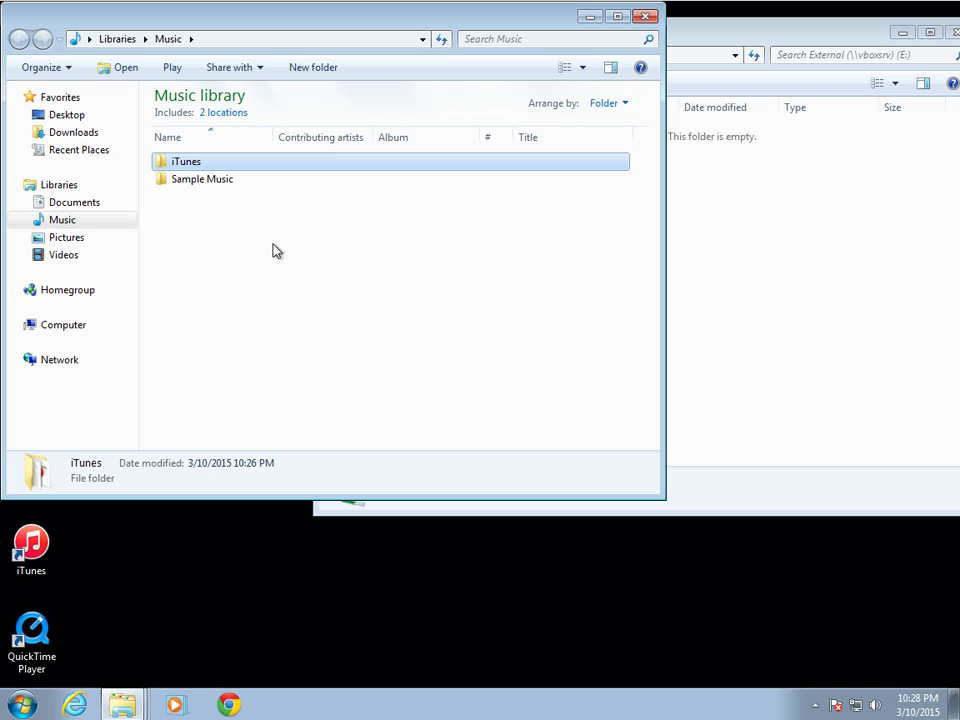
{"action": "left_click", "coordinate": [647, 16]}
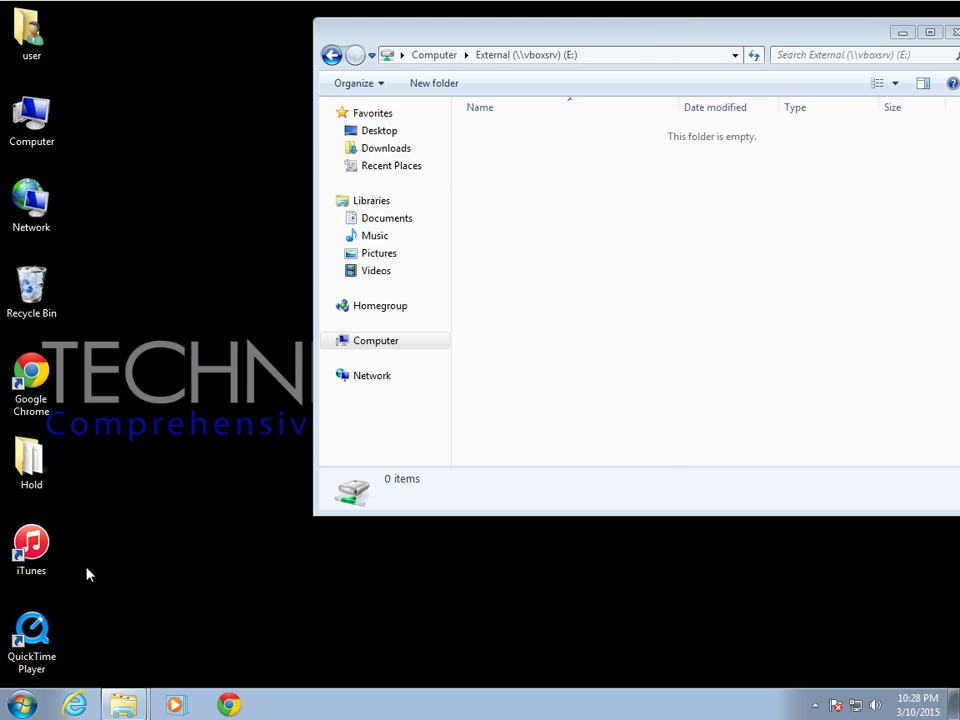
{"action": "left_click", "coordinate": [32, 548]}
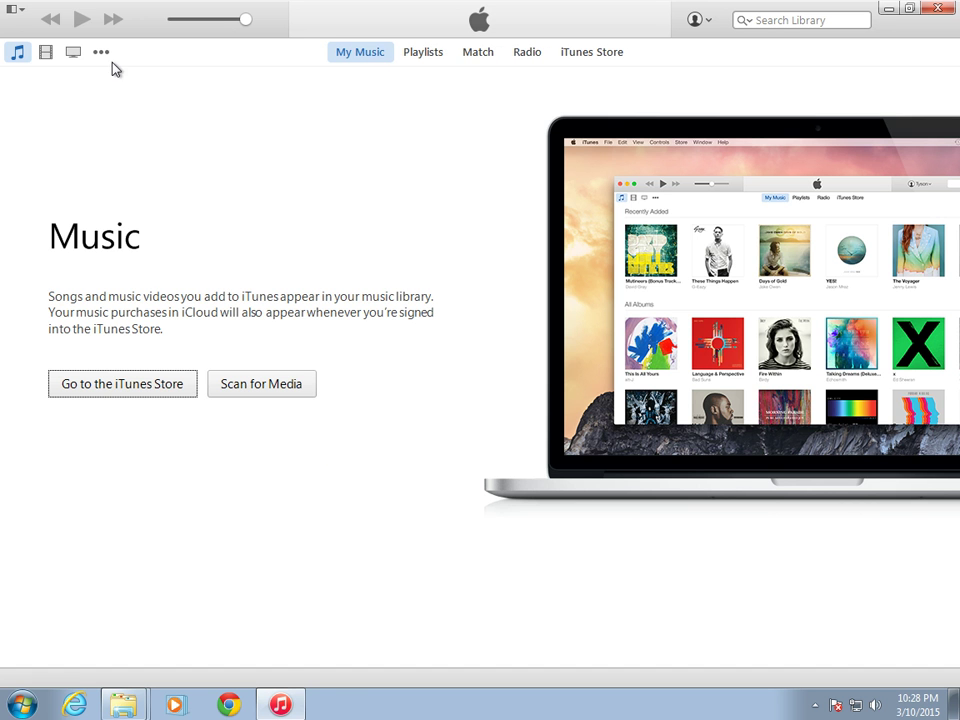
{"action": "left_click", "coordinate": [18, 10]}
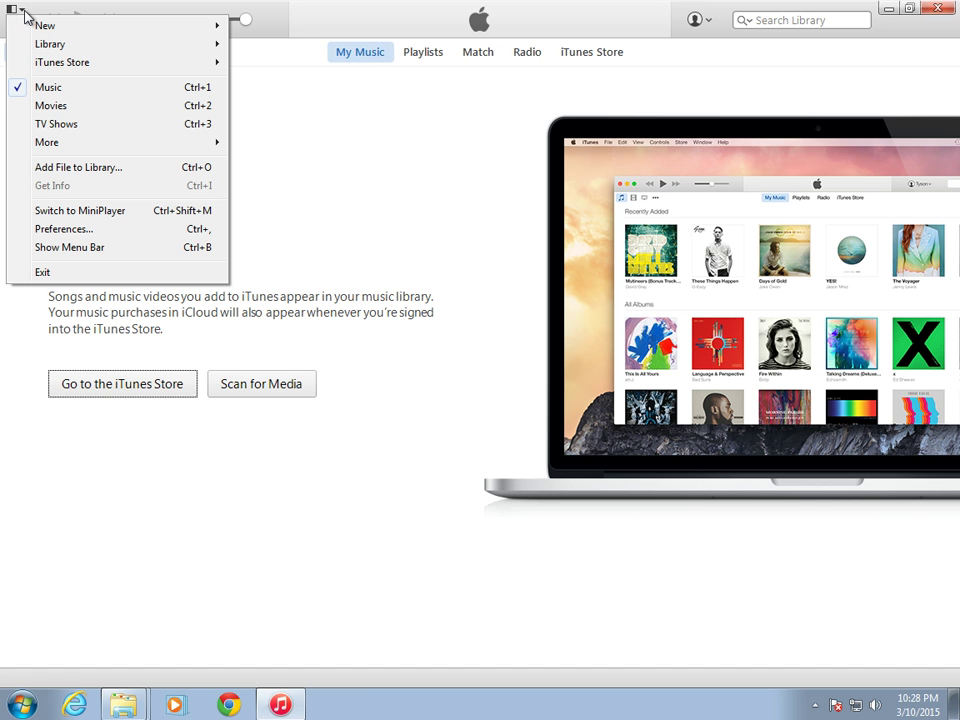
{"action": "left_click", "coordinate": [88, 236]}
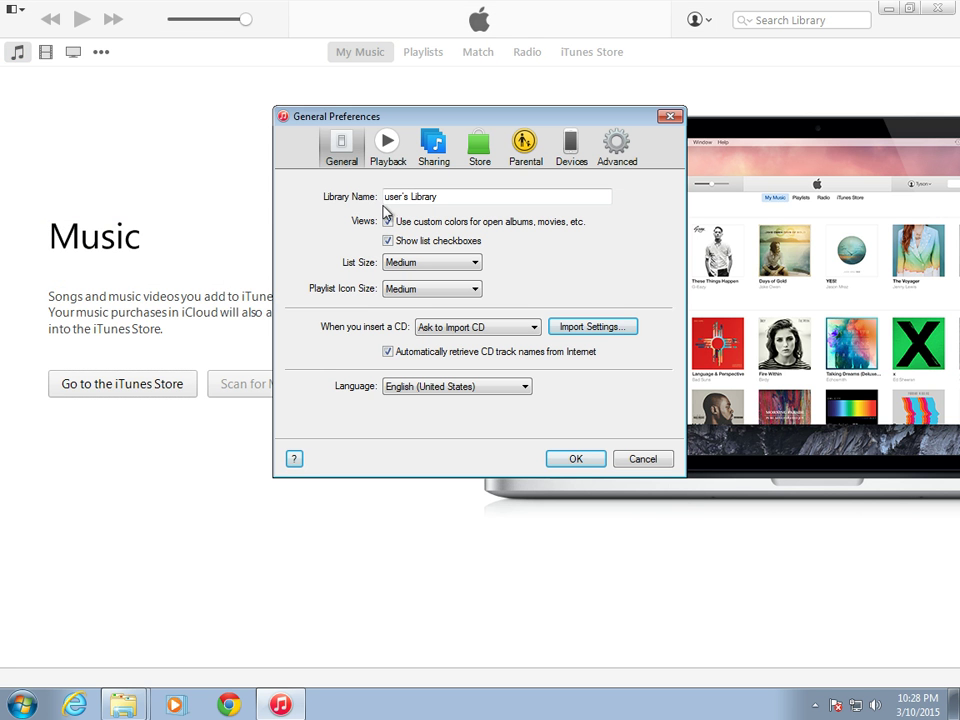
{"action": "left_click", "coordinate": [618, 150]}
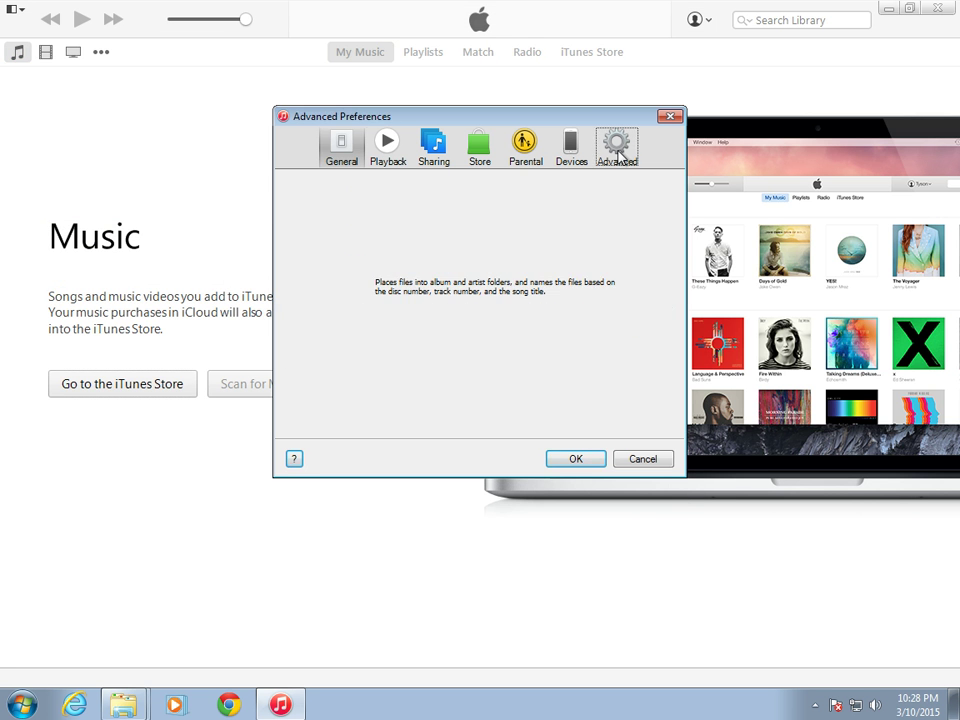
{"action": "left_click_drag", "start_coordinate": [444, 212], "coordinate": [323, 228]}
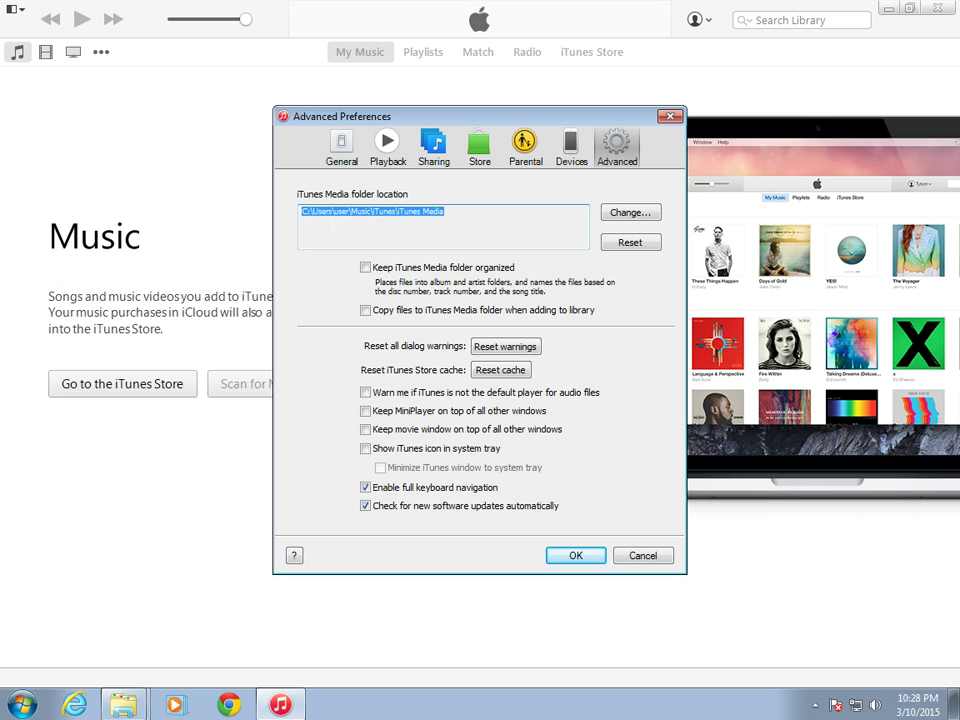
{"action": "left_click", "coordinate": [424, 235]}
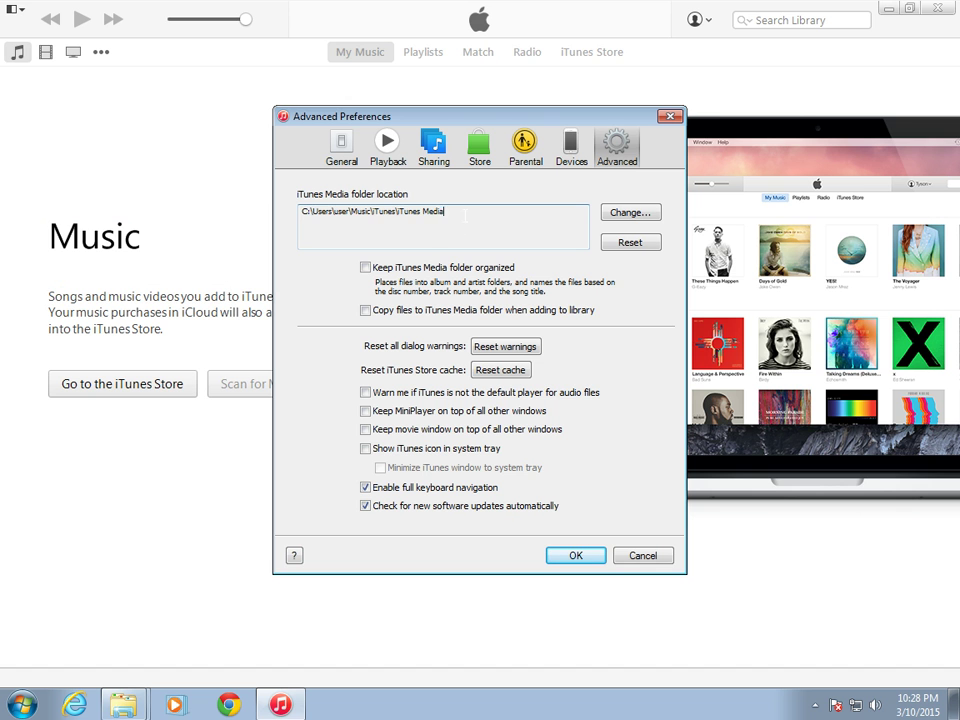
{"action": "left_click_drag", "start_coordinate": [465, 214], "coordinate": [325, 222]}
{"action": "left_click", "coordinate": [424, 241]}
{"action": "left_click", "coordinate": [644, 558]}
{"action": "left_click", "coordinate": [938, 8]}
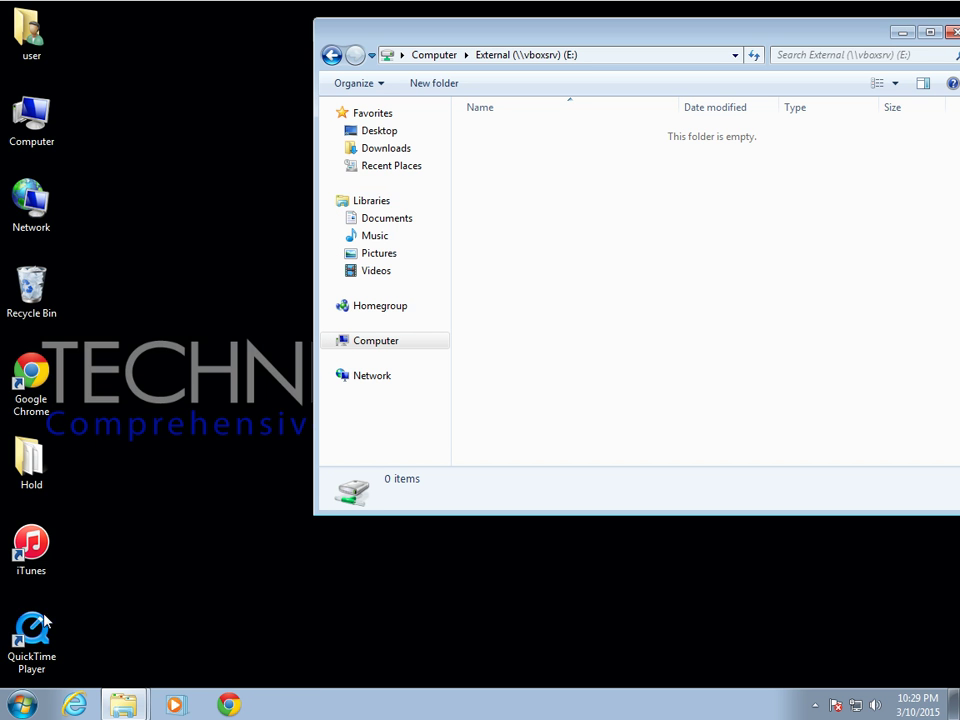
Step: Copy all seven items from the local Music iTunes folder to the External drive
{"action": "left_click", "coordinate": [24, 702]}
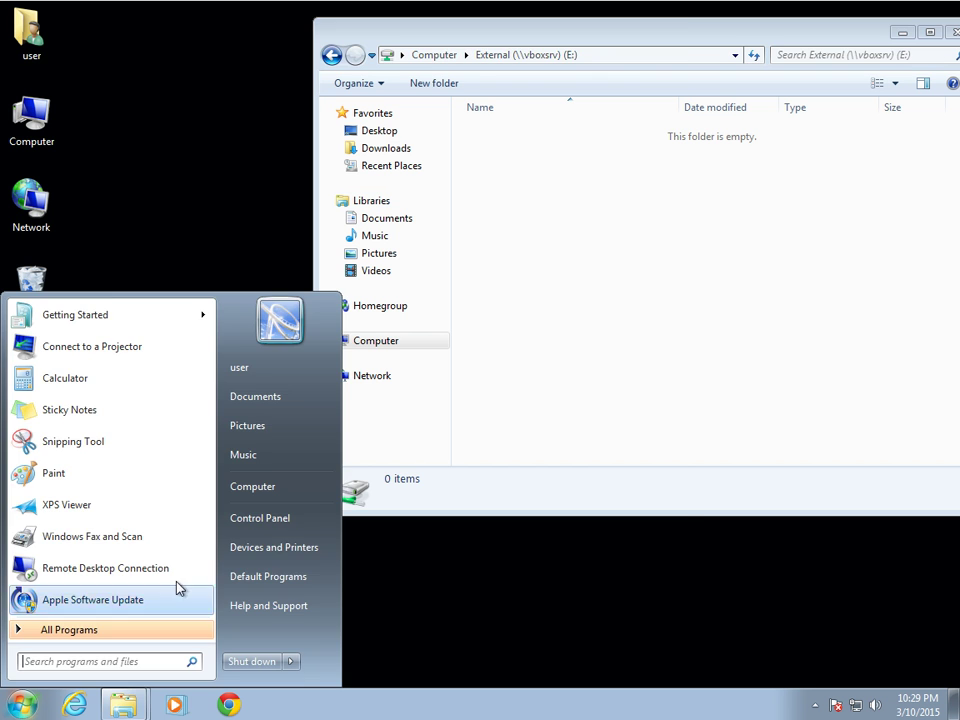
{"action": "left_click", "coordinate": [262, 456]}
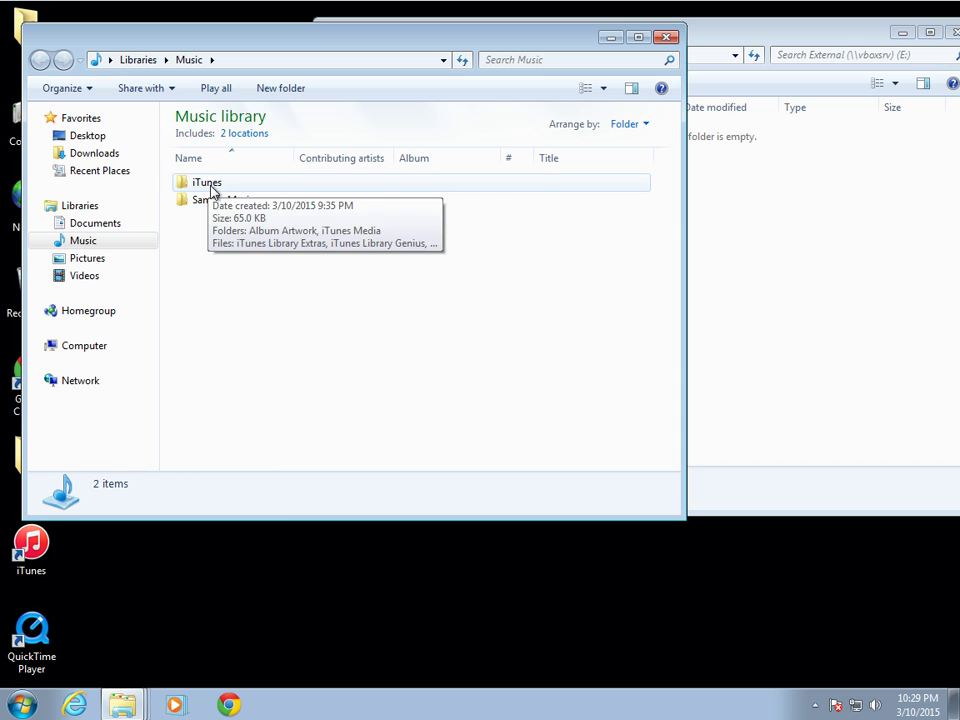
{"action": "double_click", "coordinate": [212, 190]}
{"action": "left_click_drag", "start_coordinate": [246, 318], "coordinate": [195, 185]}
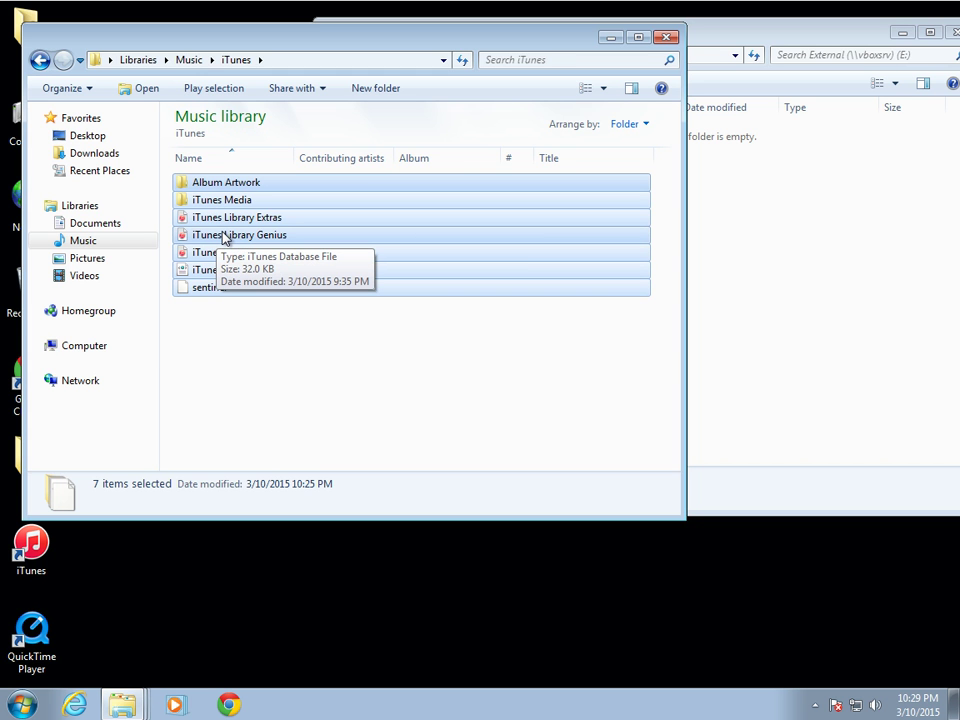
{"action": "left_click_drag", "start_coordinate": [227, 238], "coordinate": [740, 312]}
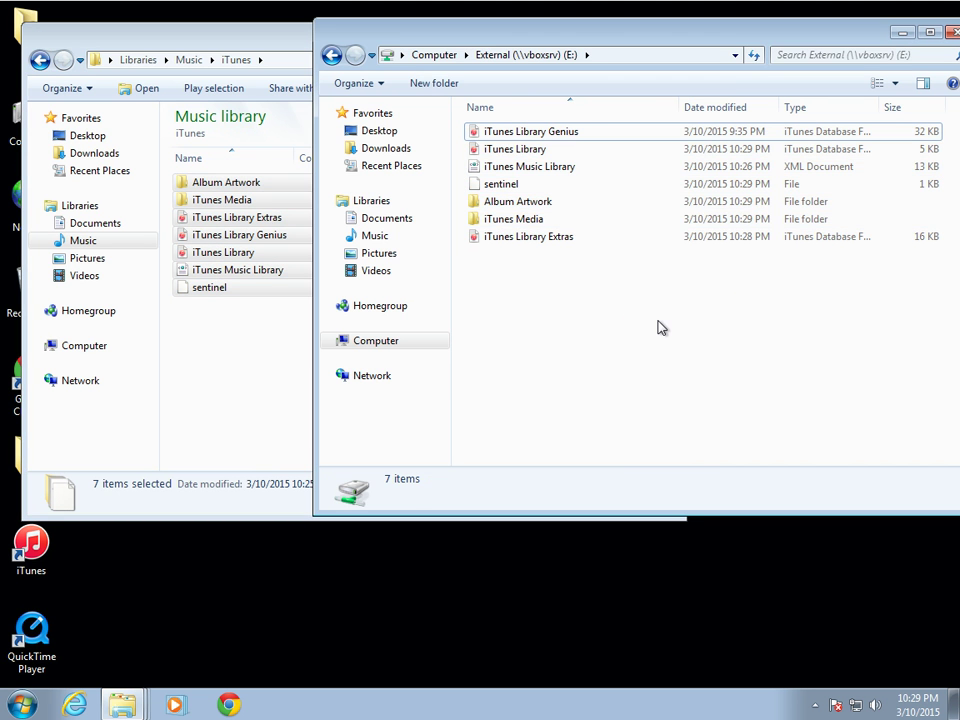
Step: Delete the seven items from the local iTunes folder and close that window
{"action": "left_click", "coordinate": [257, 343]}
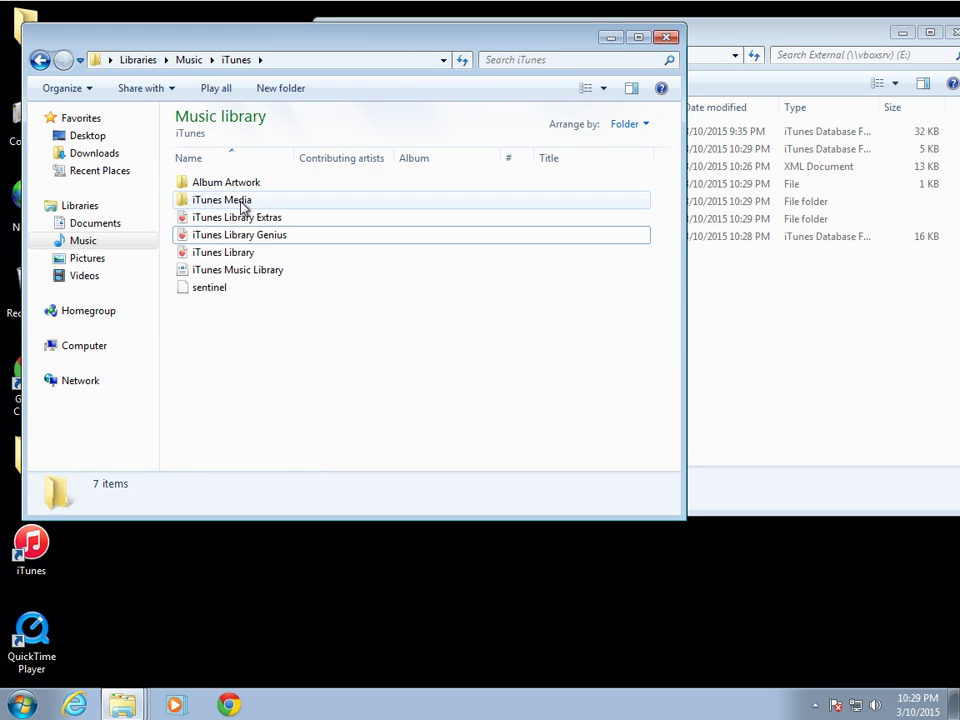
{"action": "left_click_drag", "start_coordinate": [253, 346], "coordinate": [216, 161]}
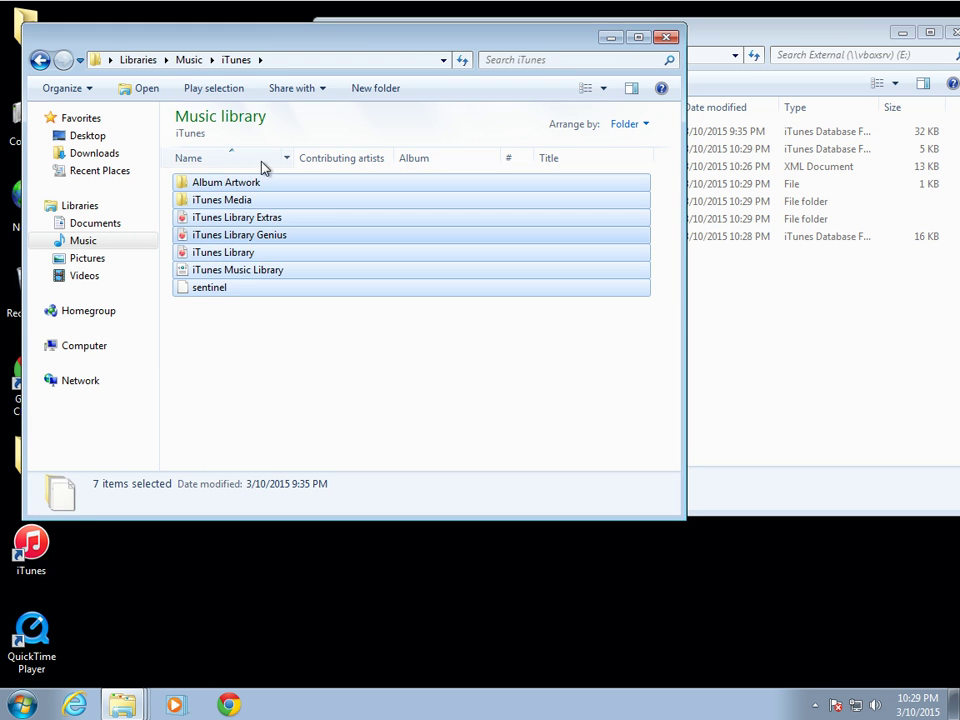
{"action": "key", "text": "Delete"}
{"action": "left_click", "coordinate": [553, 370]}
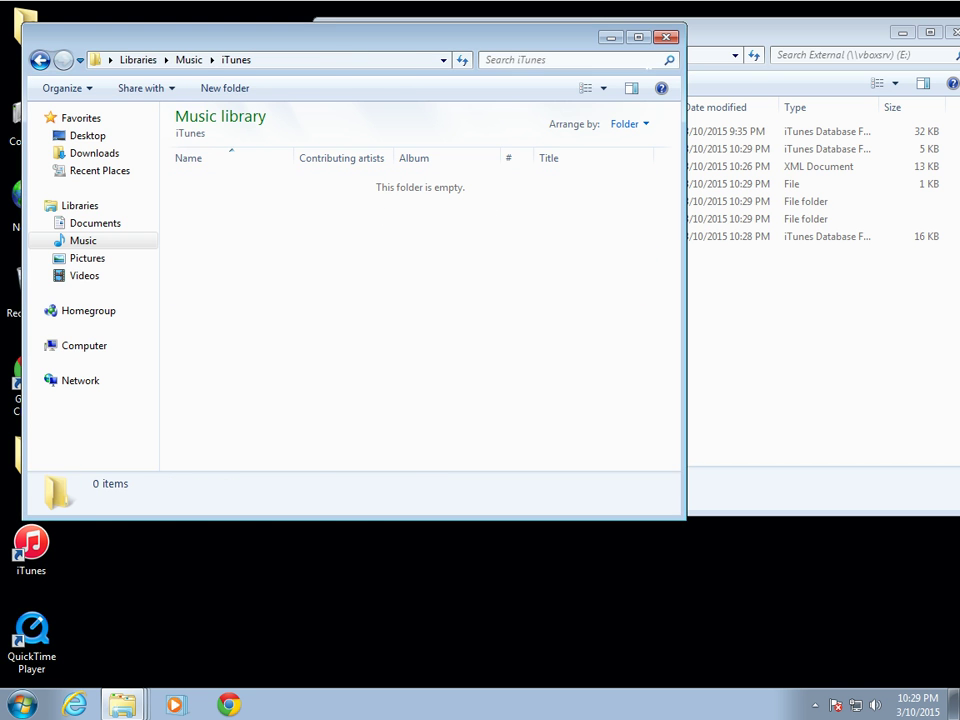
{"action": "left_click", "coordinate": [666, 37]}
{"action": "left_click_drag", "start_coordinate": [790, 40], "coordinate": [753, 50]}
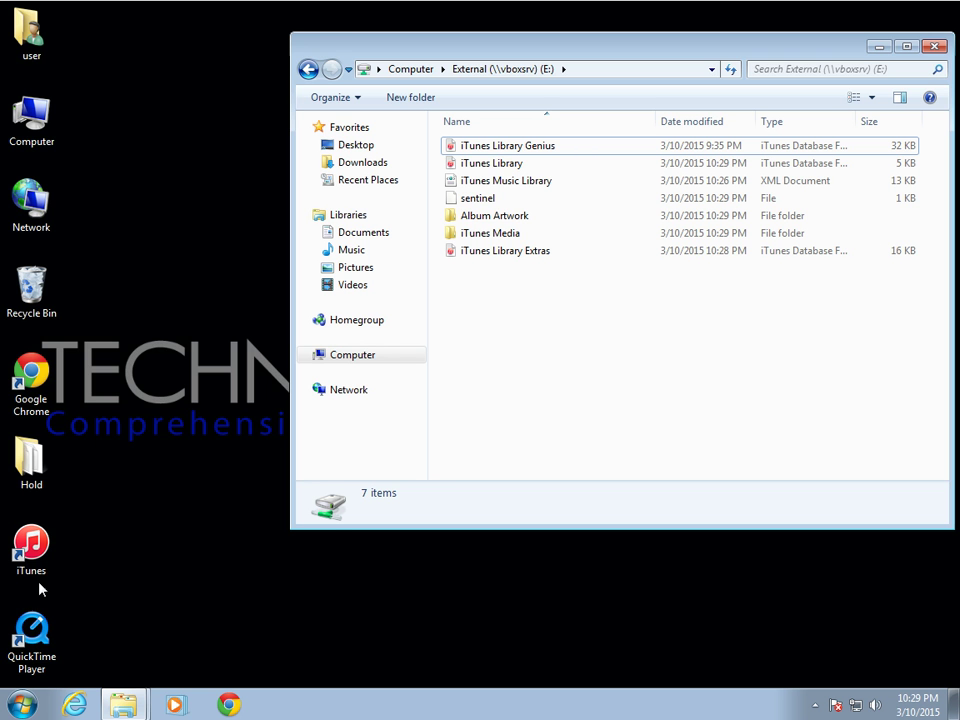
{"action": "key", "text": "super"}
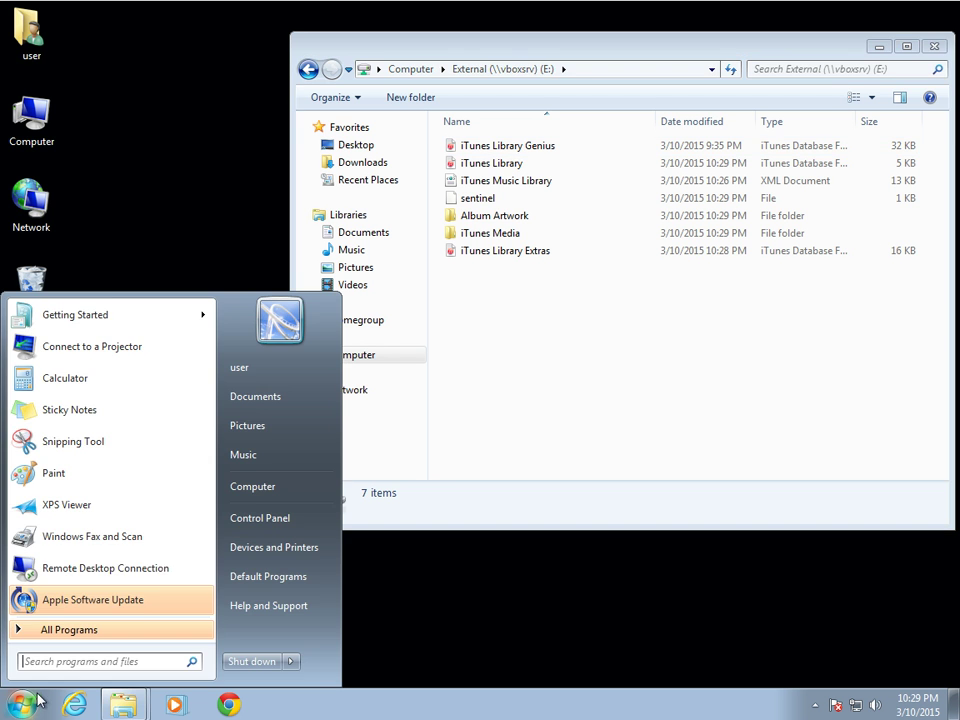
Step: Copy all seven library items from the External drive into Music > iTunes
{"action": "left_click", "coordinate": [253, 461]}
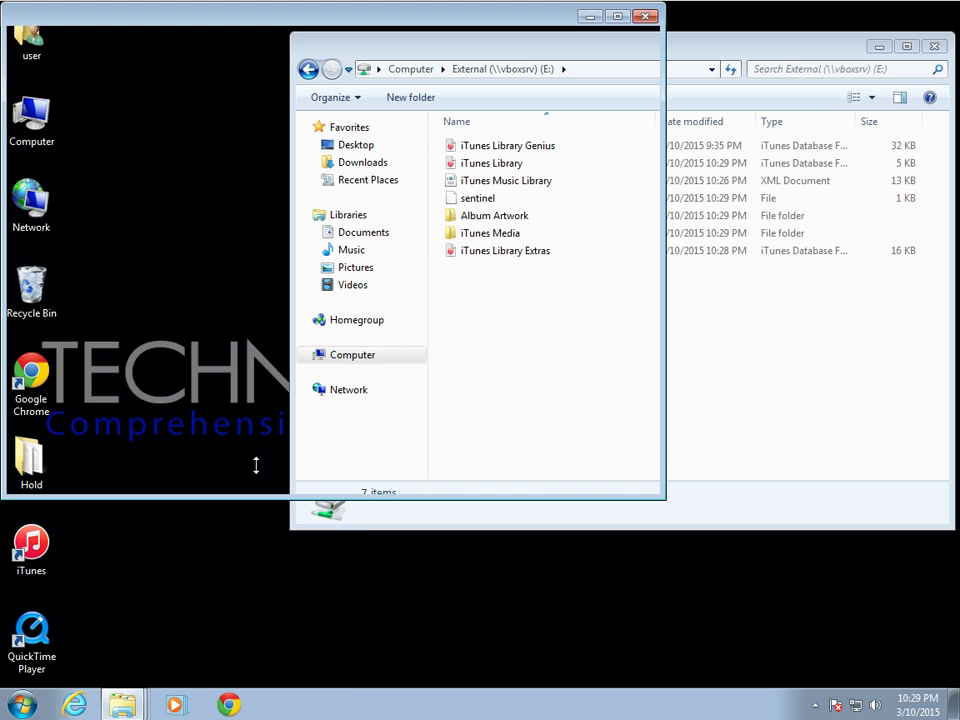
{"action": "double_click", "coordinate": [193, 165]}
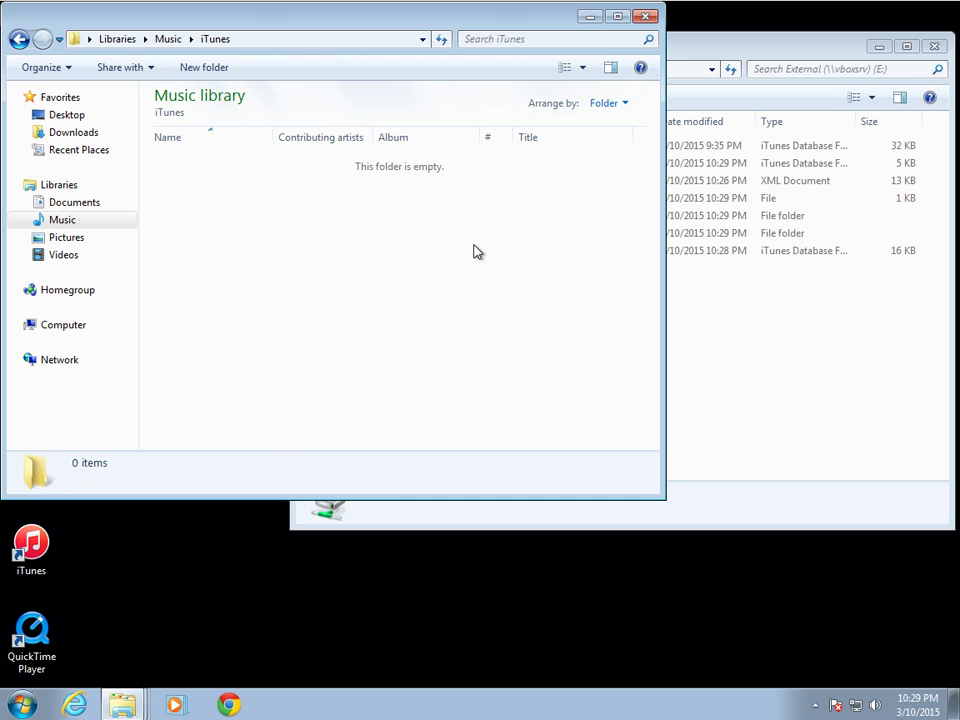
{"action": "left_click", "coordinate": [718, 319]}
{"action": "left_click_drag", "start_coordinate": [561, 322], "coordinate": [465, 130]}
{"action": "left_click_drag", "start_coordinate": [491, 58], "coordinate": [743, 124]}
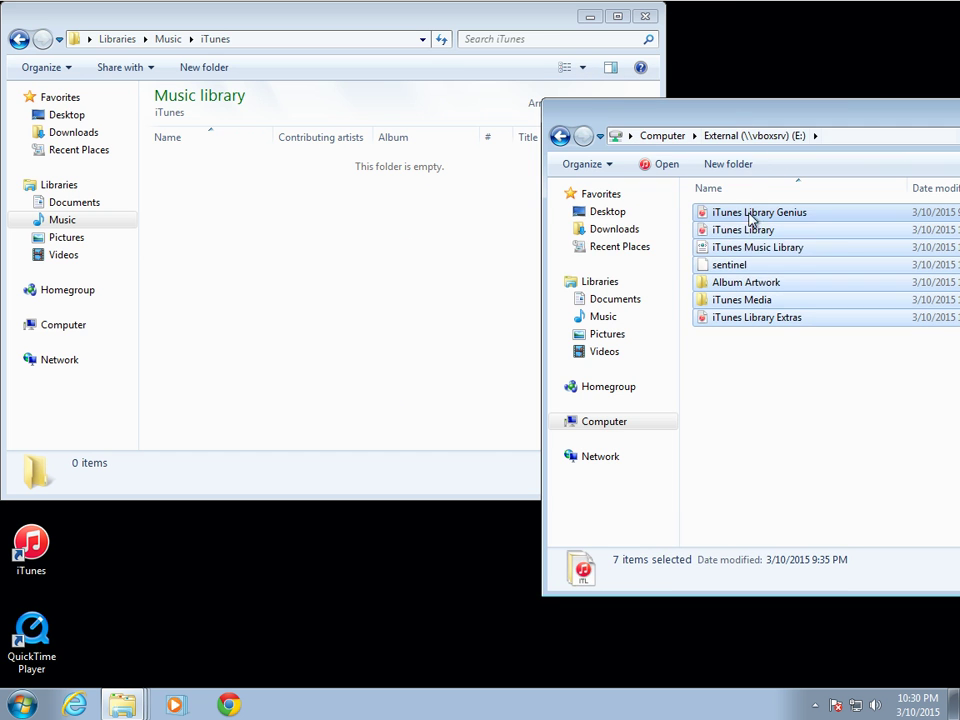
{"action": "left_click_drag", "start_coordinate": [700, 240], "coordinate": [249, 231]}
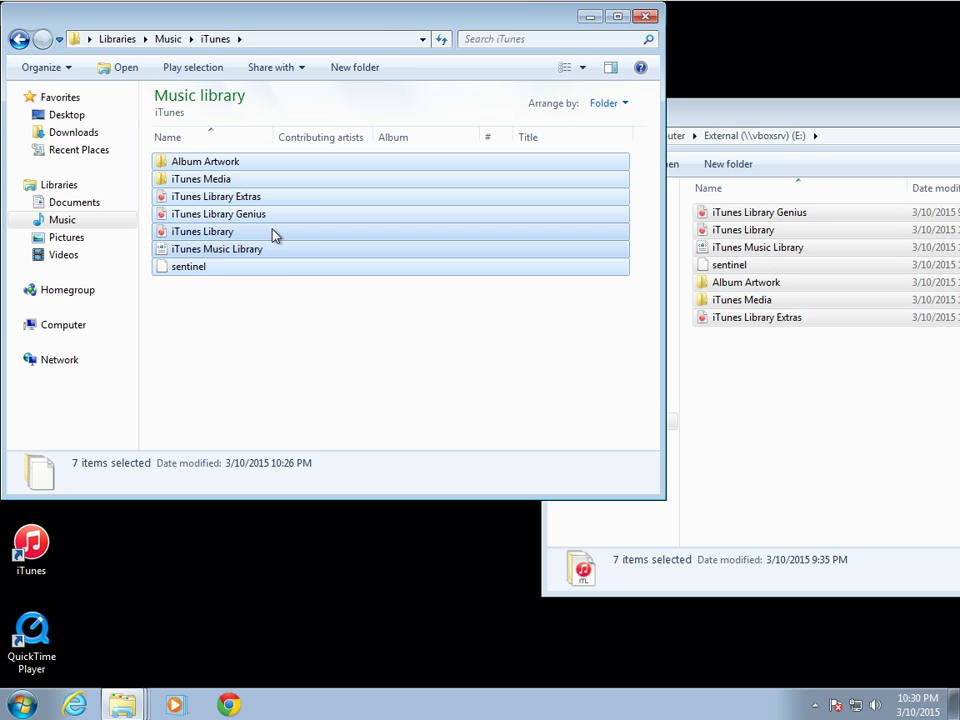
Step: Close the External drive window and reposition the local iTunes folder window
{"action": "left_click", "coordinate": [310, 328]}
{"action": "left_click_drag", "start_coordinate": [735, 107], "coordinate": [438, 171]}
{"action": "left_click", "coordinate": [884, 178]}
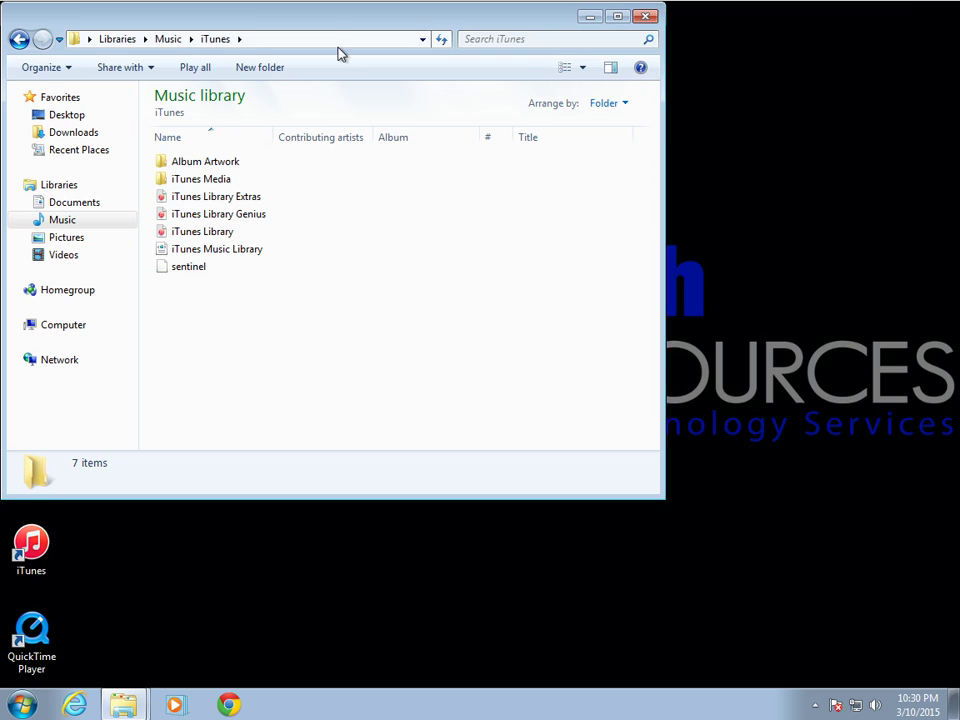
{"action": "left_click_drag", "start_coordinate": [332, 30], "coordinate": [621, 34]}
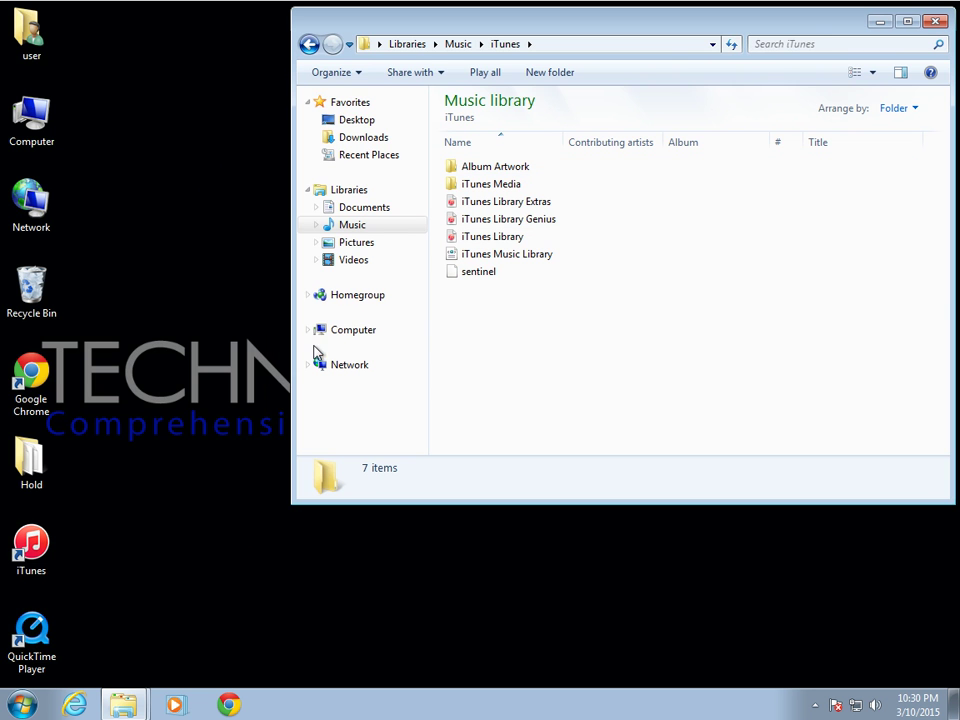
{"action": "left_click", "coordinate": [50, 540]}
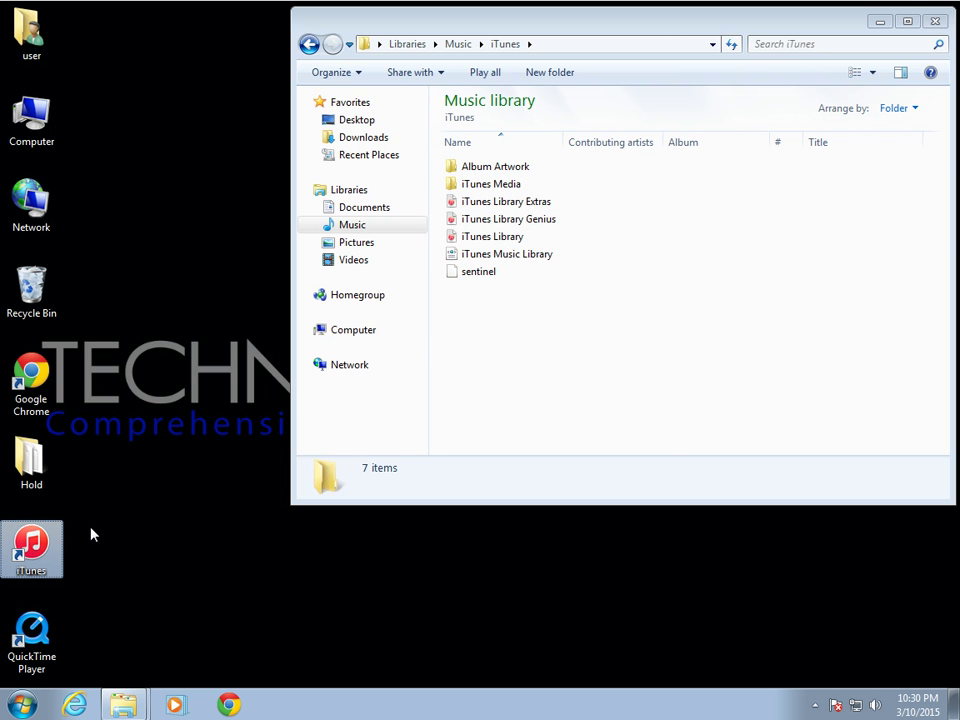
Step: Launch iTunes and pick Music > iTunes > iTunes Library as the library file
{"action": "double_click", "coordinate": [41, 549]}
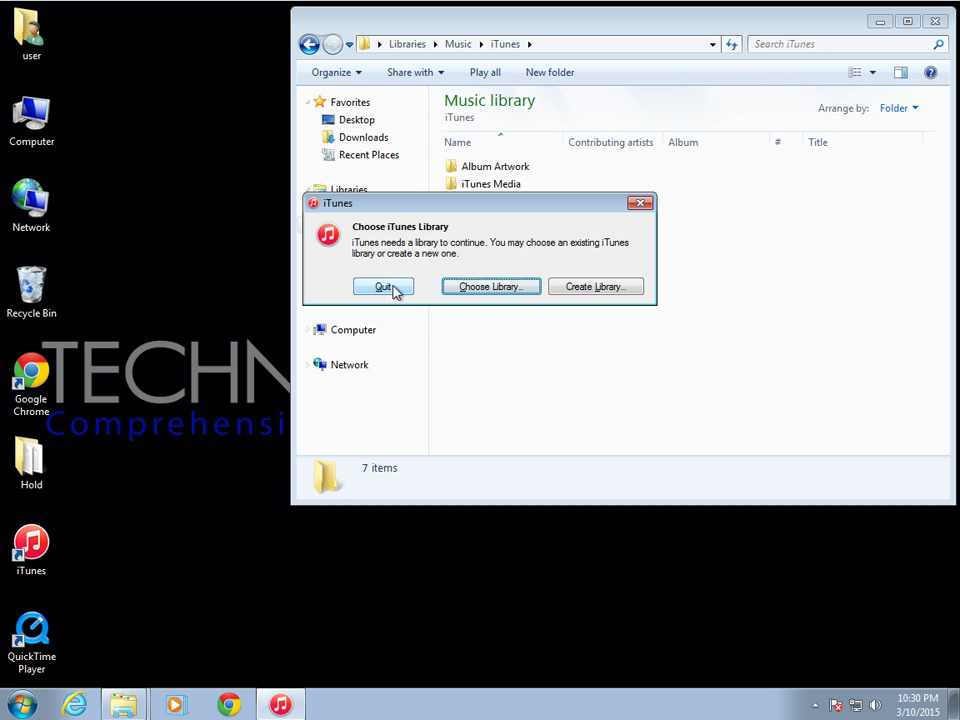
{"action": "left_click", "coordinate": [490, 287]}
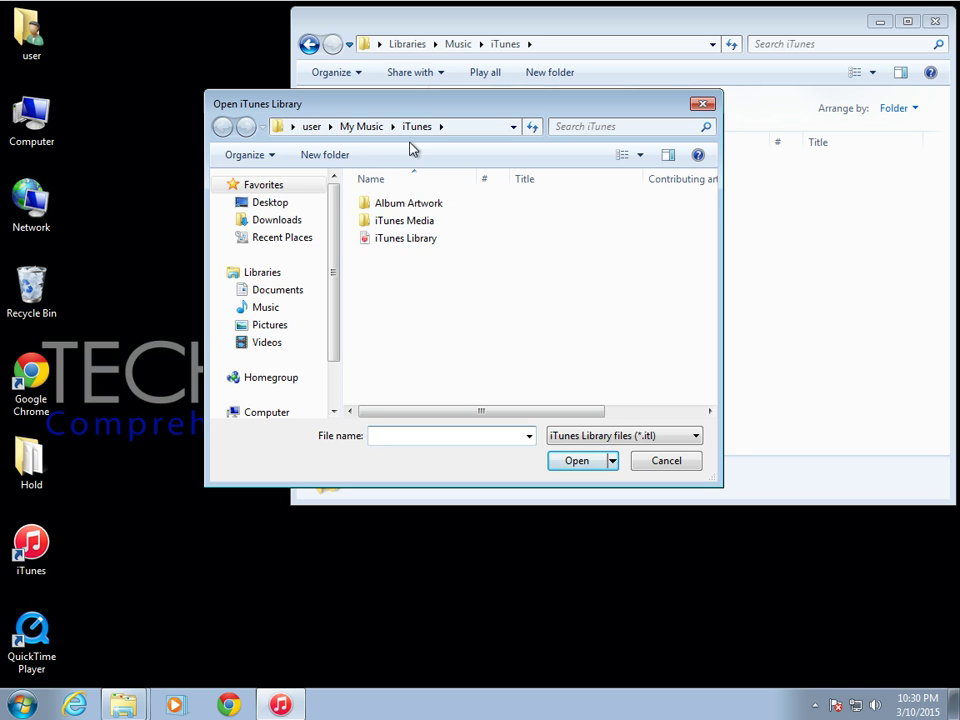
{"action": "left_click_drag", "start_coordinate": [408, 110], "coordinate": [284, 131]}
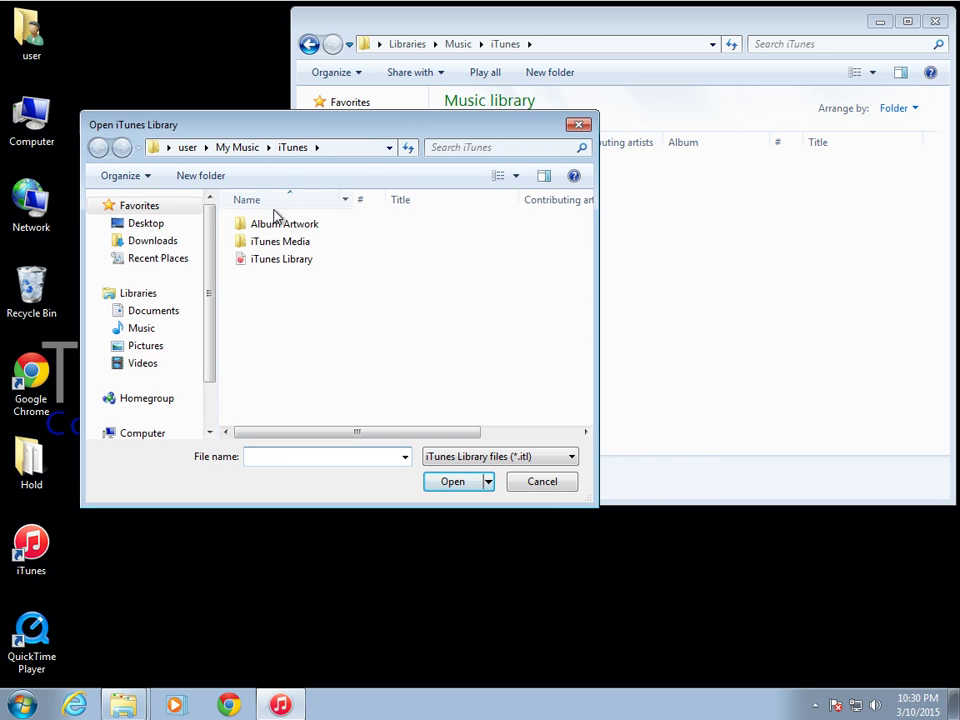
{"action": "mouse_move", "coordinate": [212, 277]}
{"action": "left_mouse_down"}
{"action": "mouse_move", "coordinate": [209, 345]}
{"action": "mouse_move", "coordinate": [216, 273]}
{"action": "left_mouse_up"}
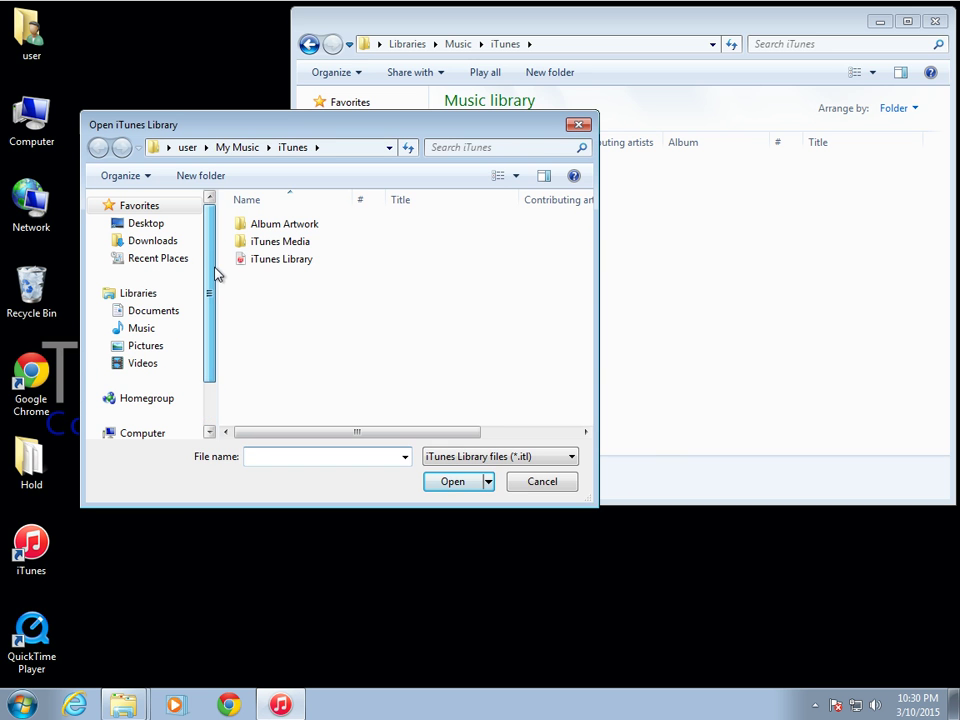
{"action": "left_click", "coordinate": [155, 335]}
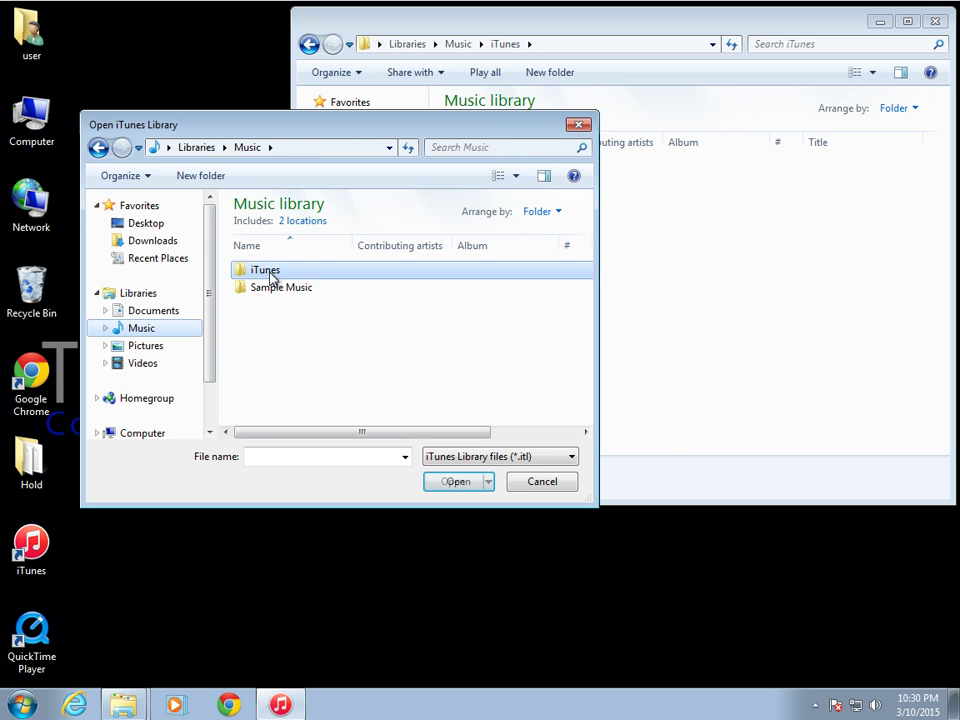
{"action": "double_click", "coordinate": [270, 274]}
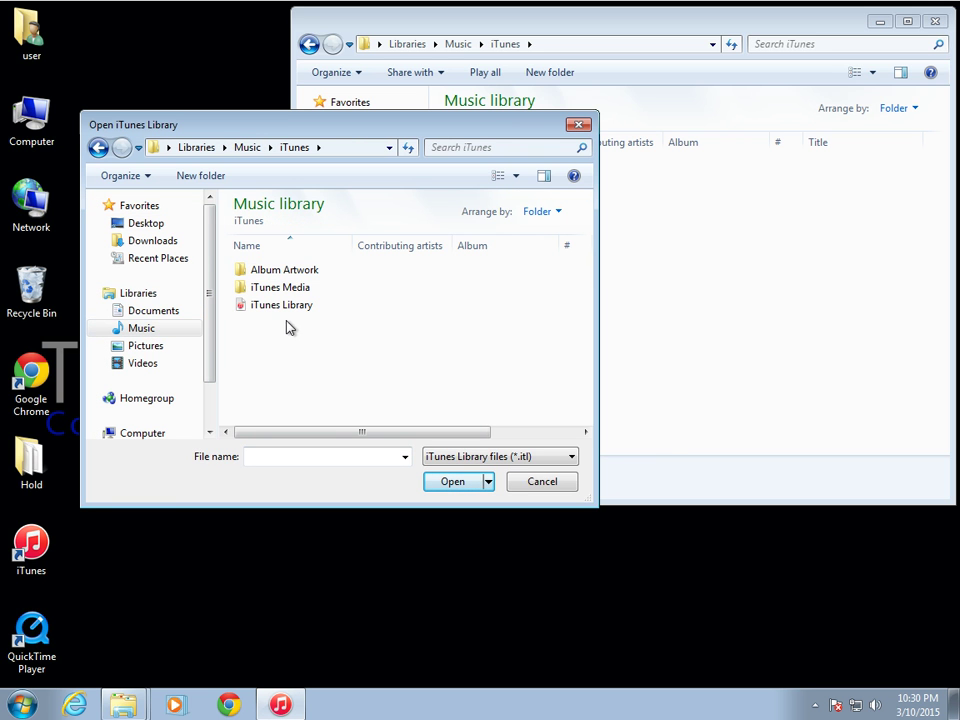
{"action": "double_click", "coordinate": [296, 312]}
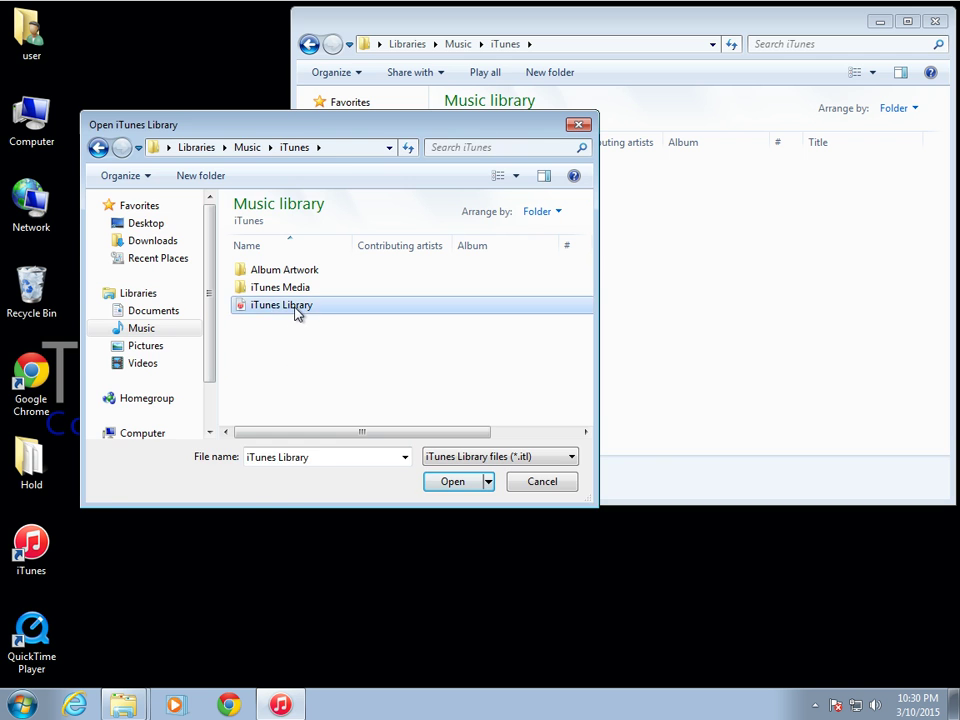